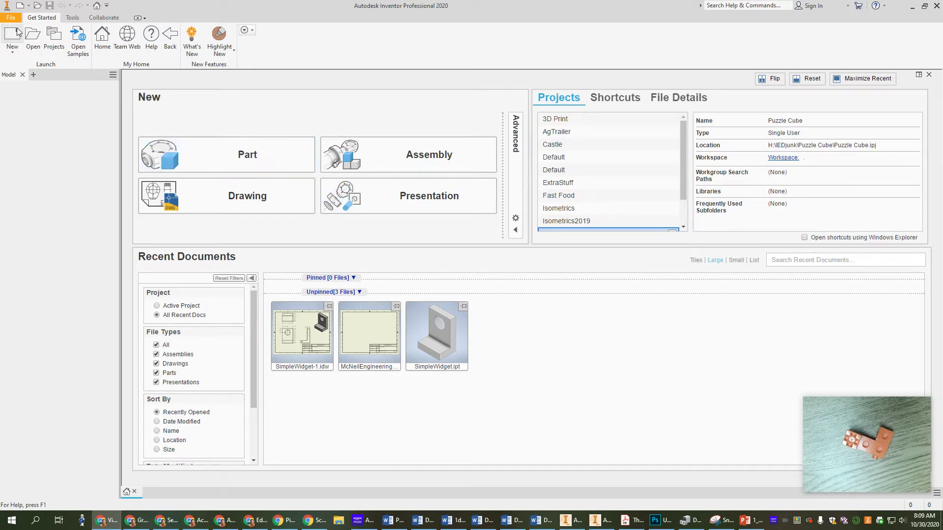
Step: Create a new part file and open a 2D sketch on the XY plane
click(241, 162)
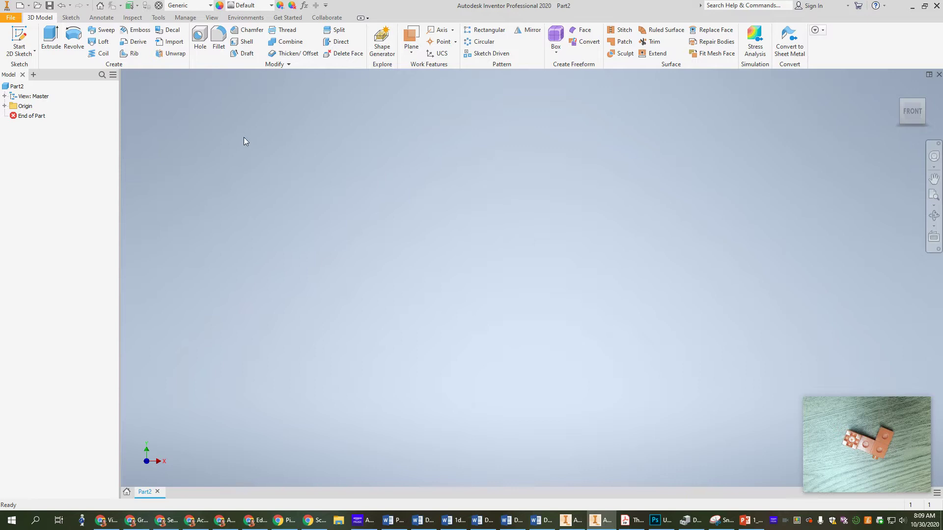
click(22, 39)
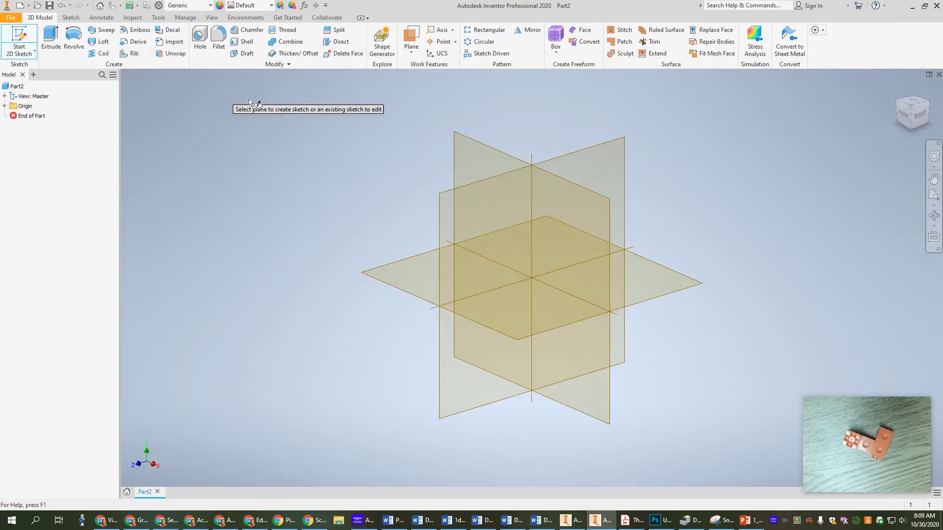
click(470, 159)
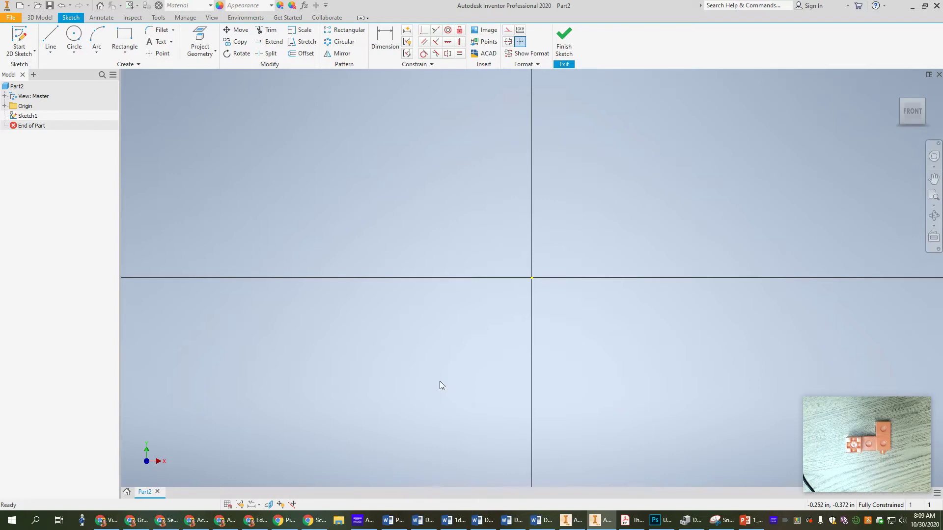
Step: Draw a 2.250 by 0.750 inch rectangle anchored at the sketch origin
click(123, 36)
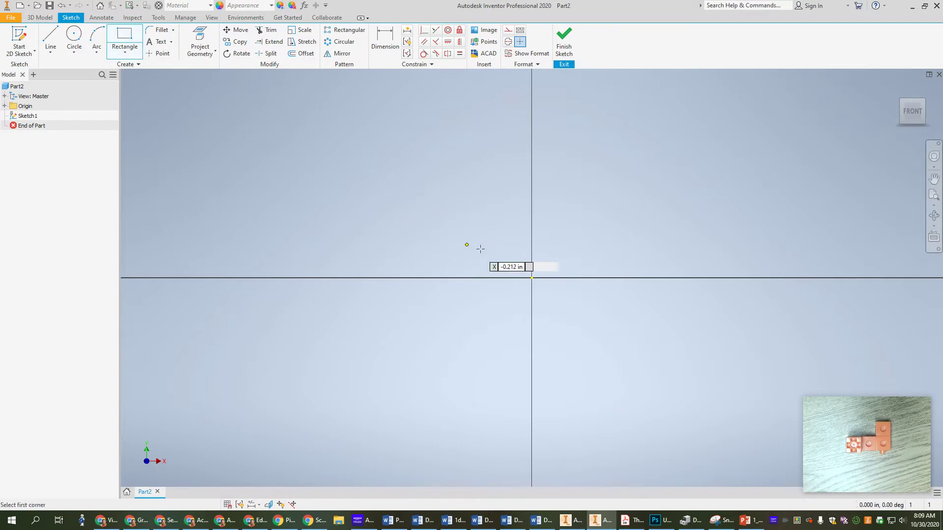
click(532, 278)
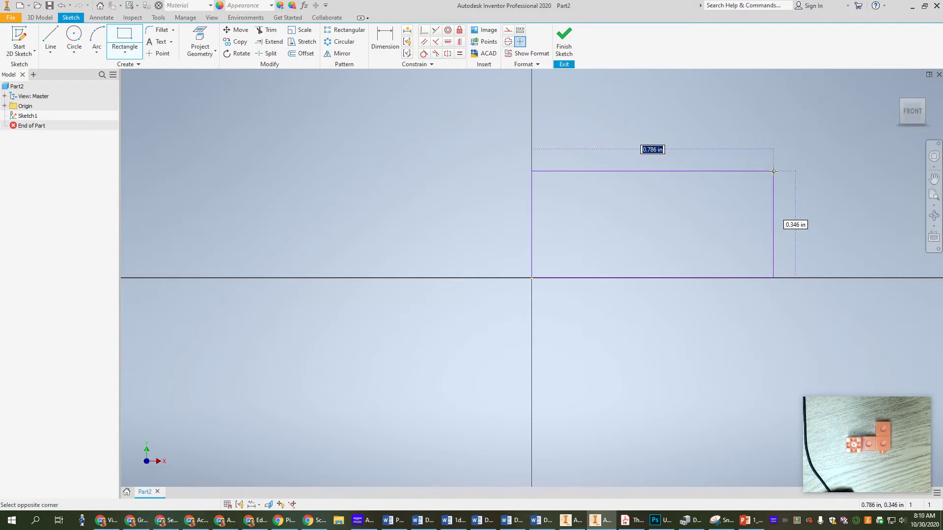
text(3*.75)
key(Tab)
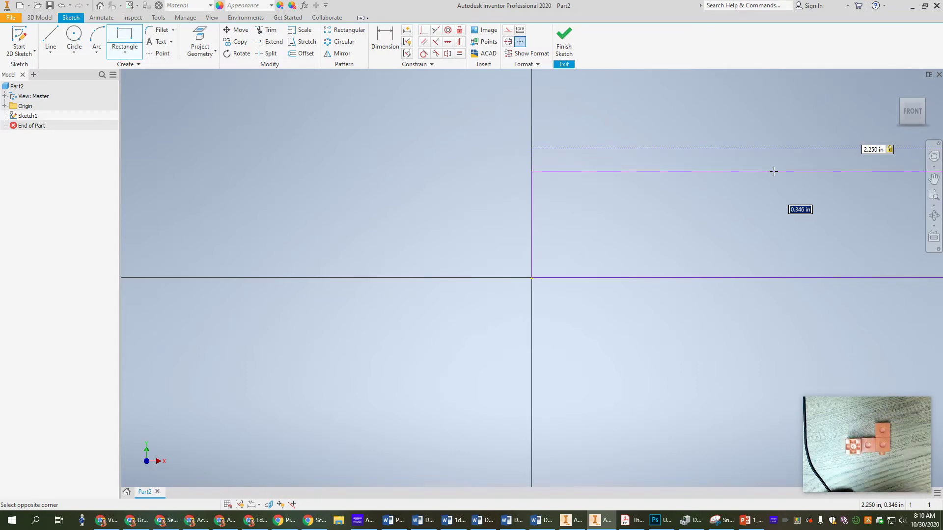
text(.75)
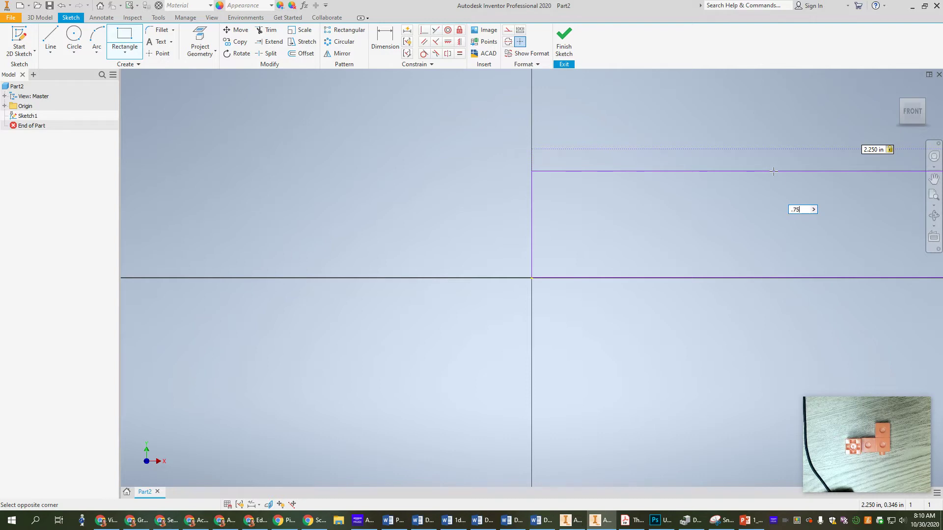
key(Return)
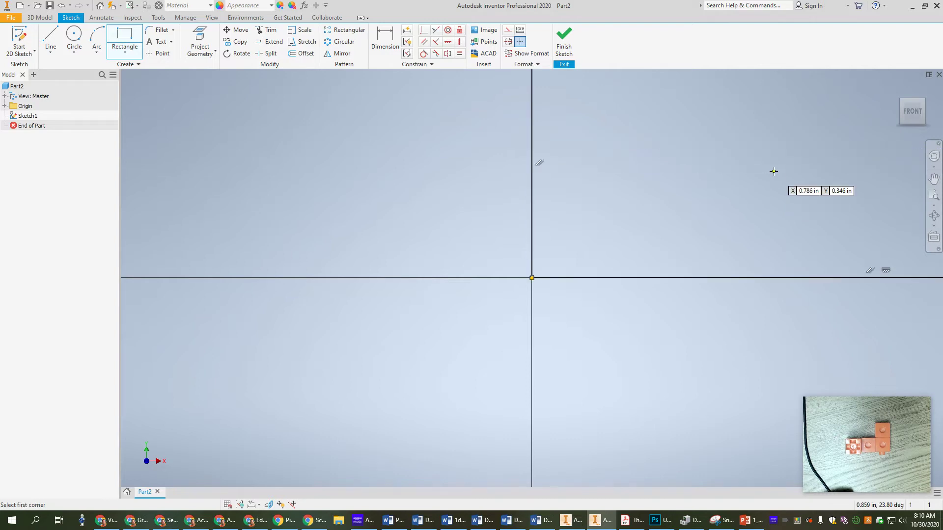
Step: Stack a 0.750 inch square on the rectangle's top-right corner, then refit the view
click(910, 114)
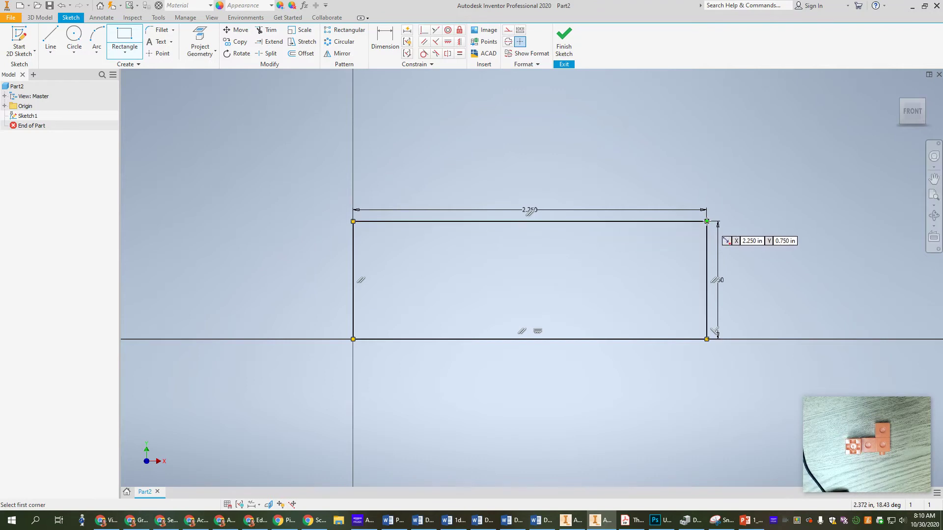
click(707, 222)
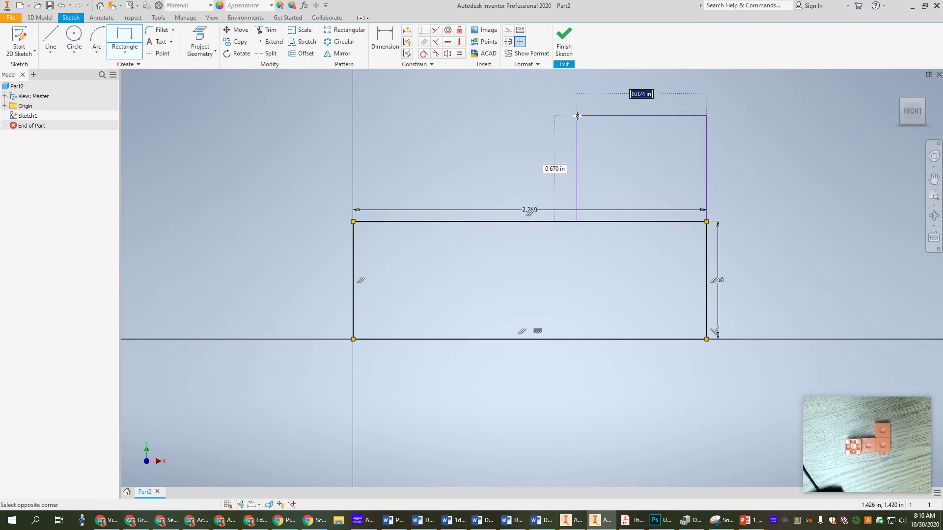
text(.)
key(Tab)
text(.75)
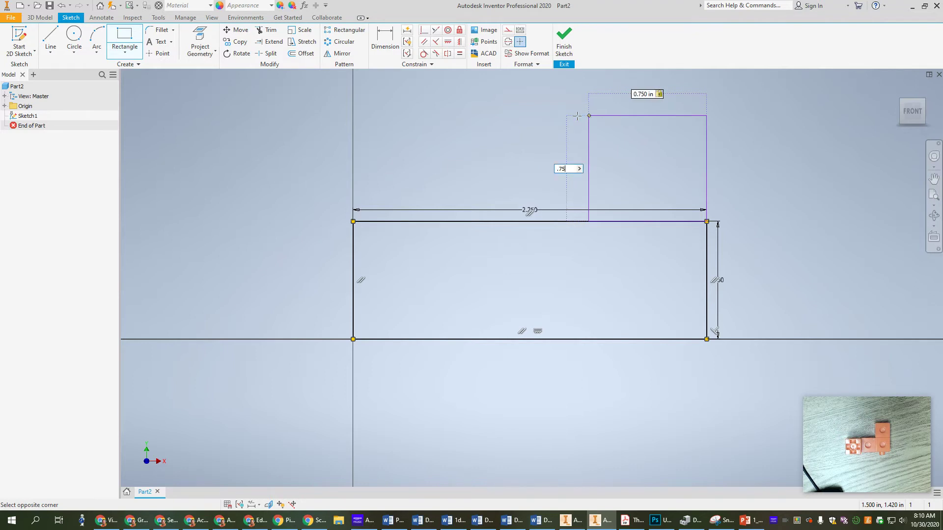
key(Return)
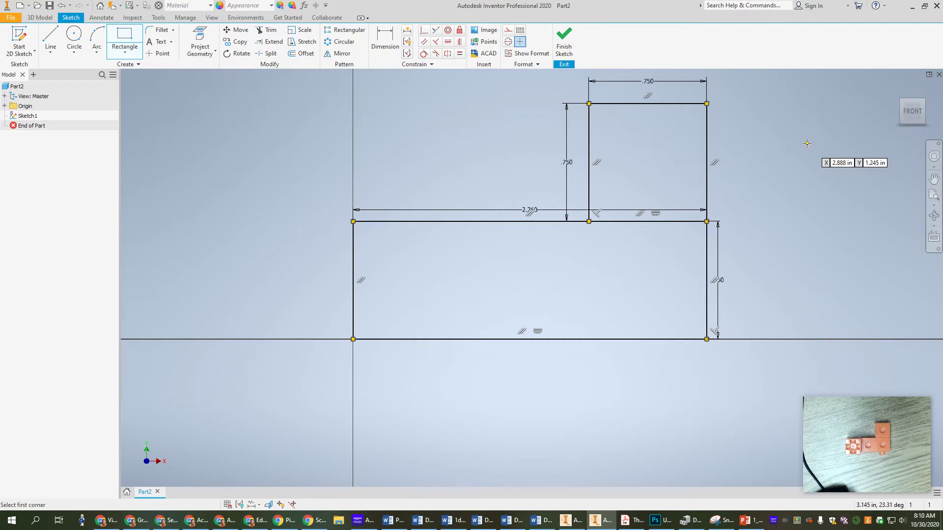
click(912, 112)
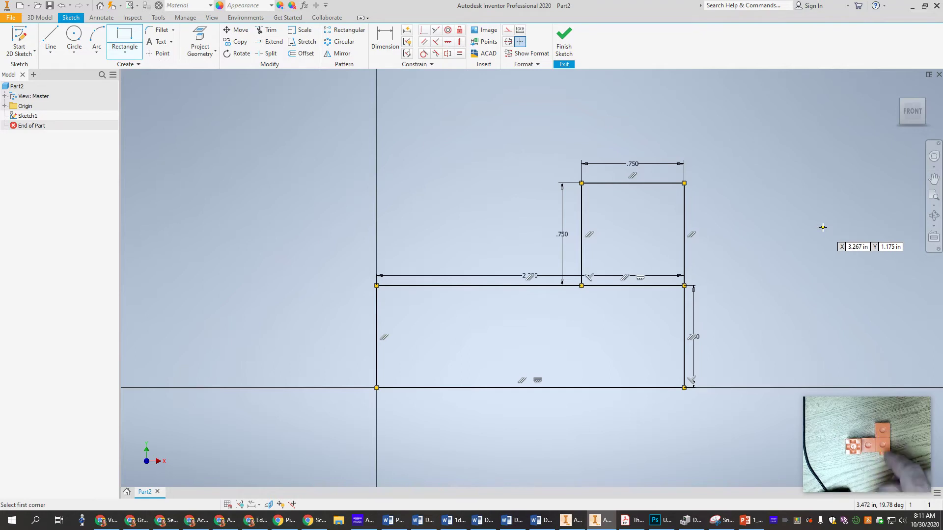
Step: Finish the sketch and extrude both the rectangle and square profiles 0.75 in into a solid
click(563, 42)
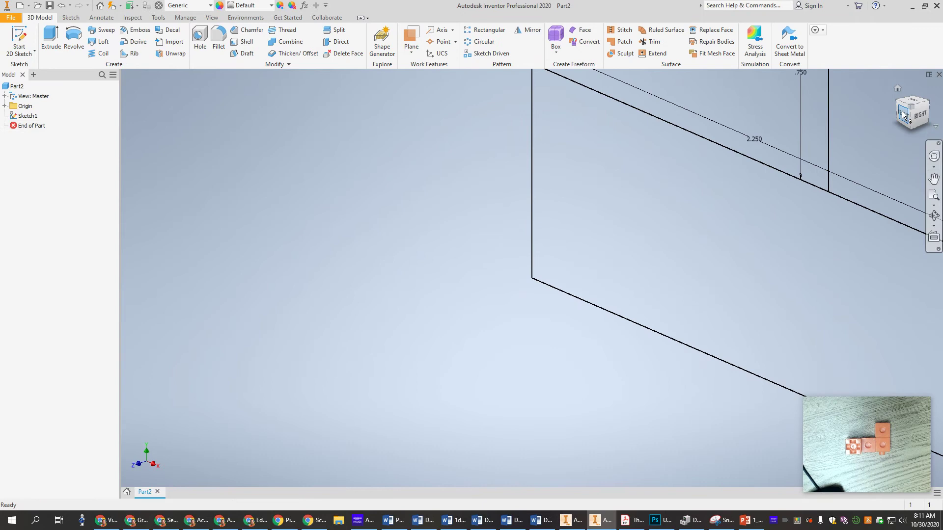
click(898, 89)
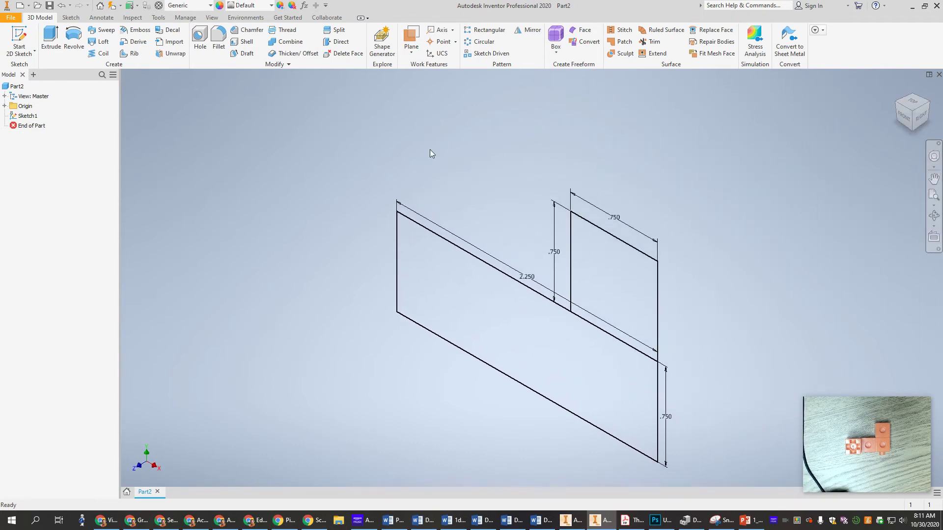
click(47, 36)
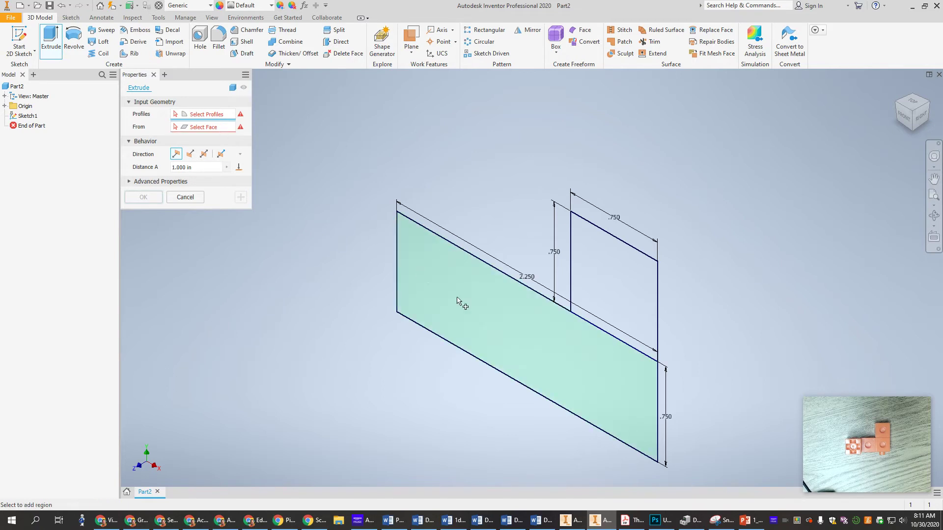
click(500, 321)
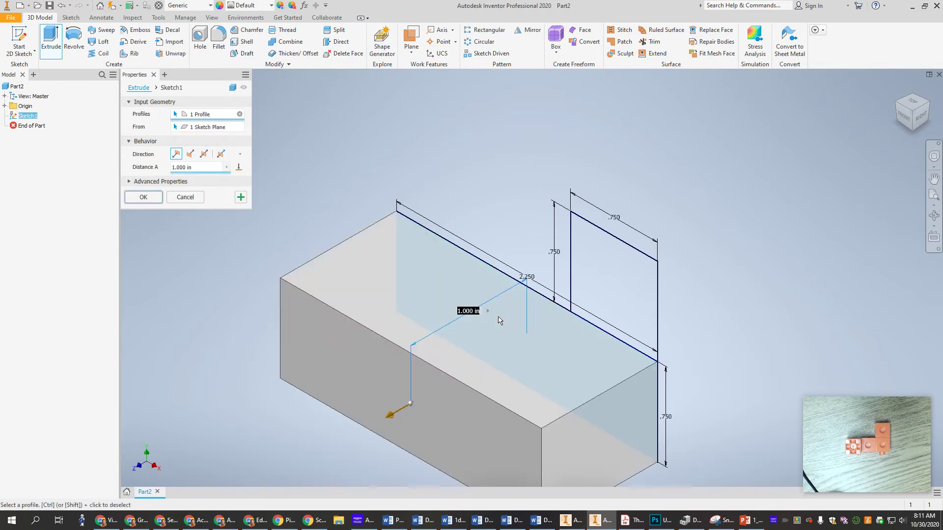
click(636, 282)
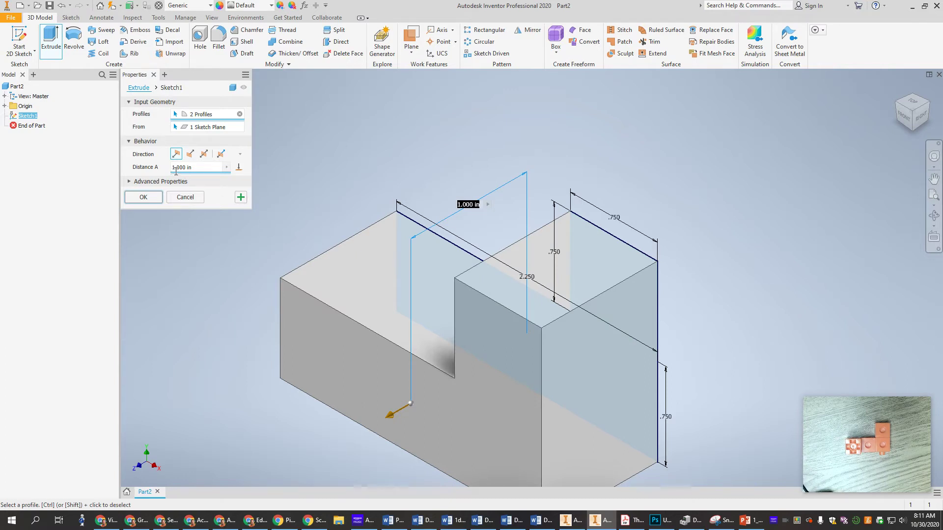
click(196, 168)
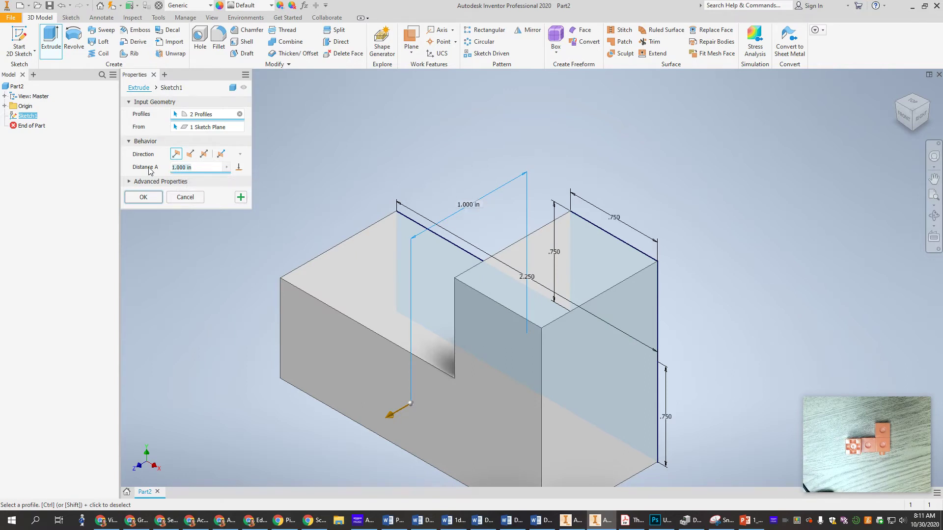
text(.75)
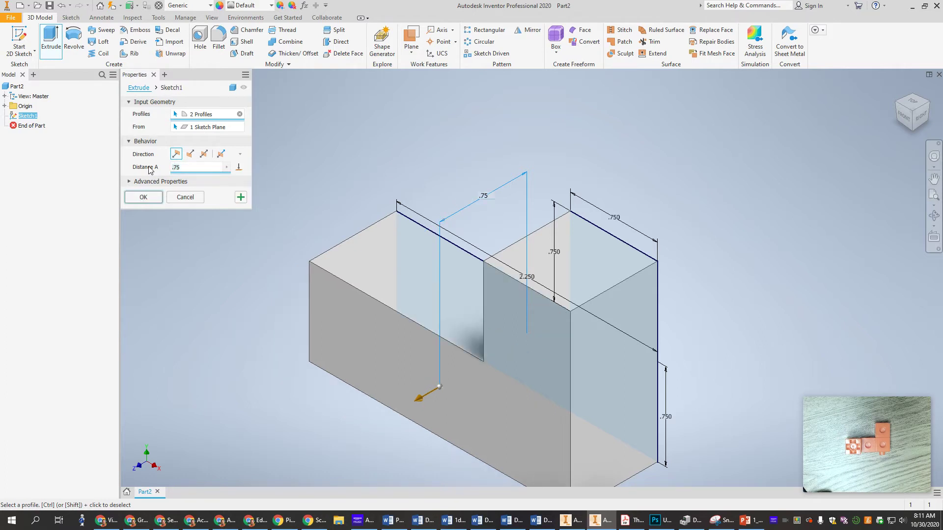
click(138, 197)
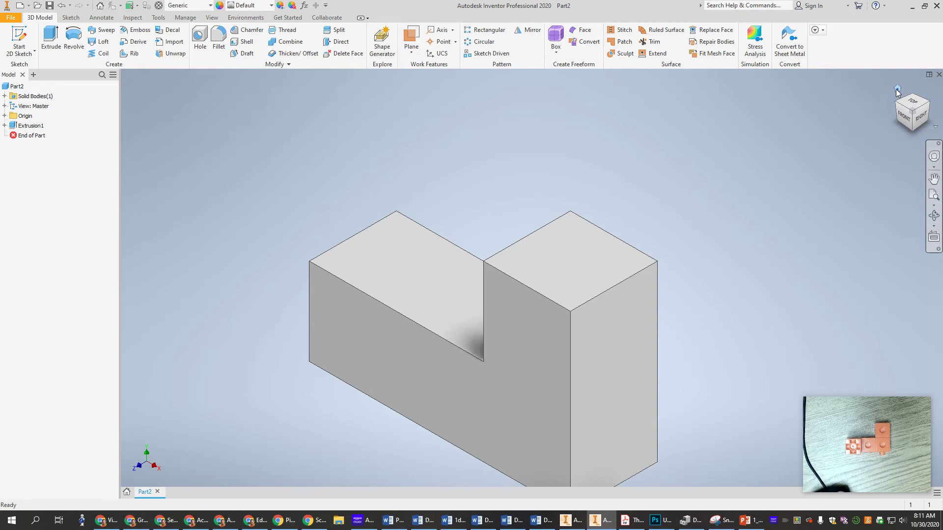
Step: Return to the home view and start Sketch2 on the block's long front face
click(897, 90)
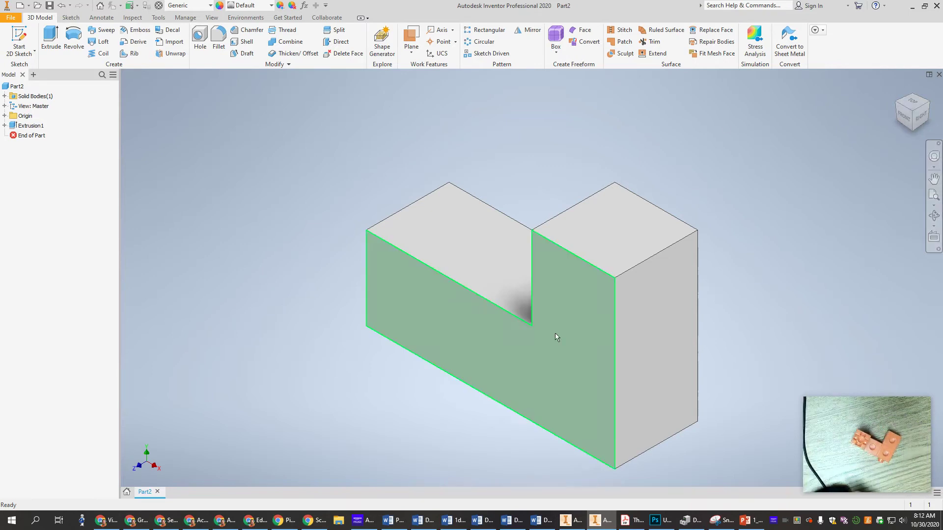
right_click(526, 376)
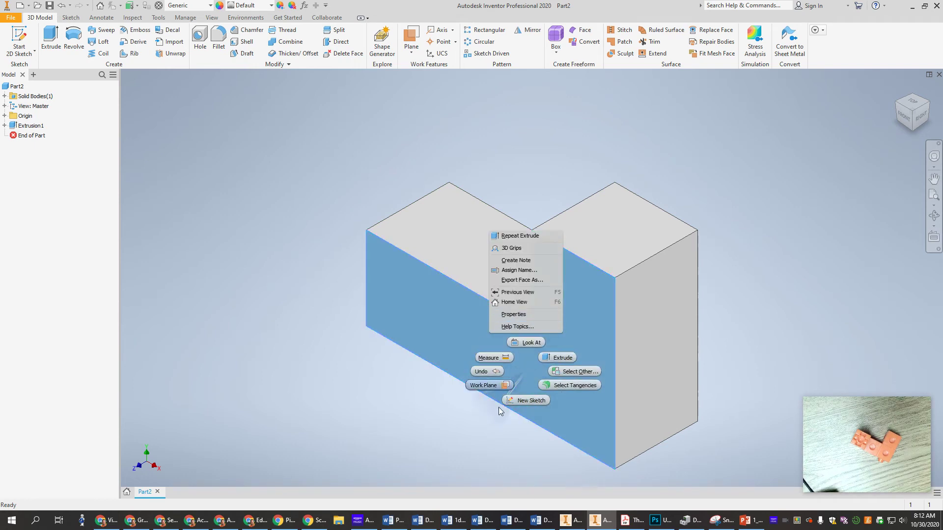
click(526, 400)
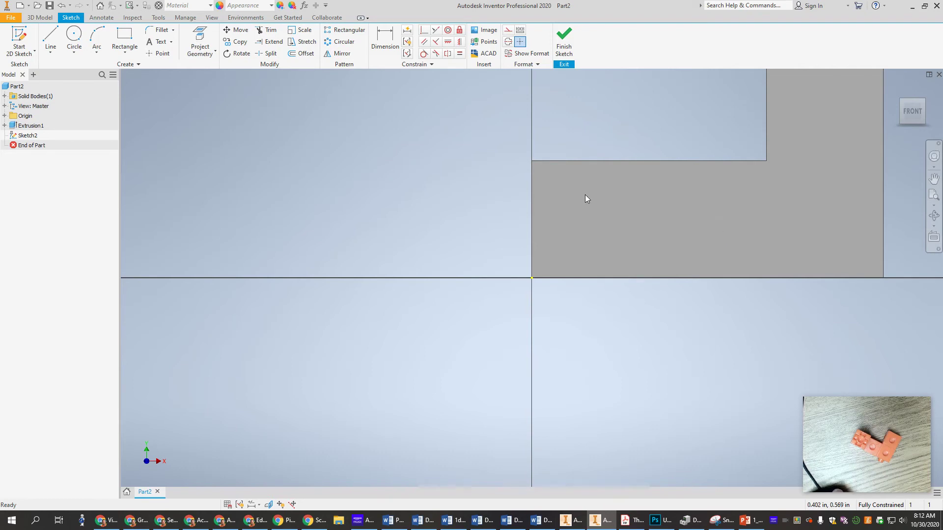
Step: Draw a 0.75 by 0.75 inch square at the face's lower-left origin and finish Sketch2
click(135, 46)
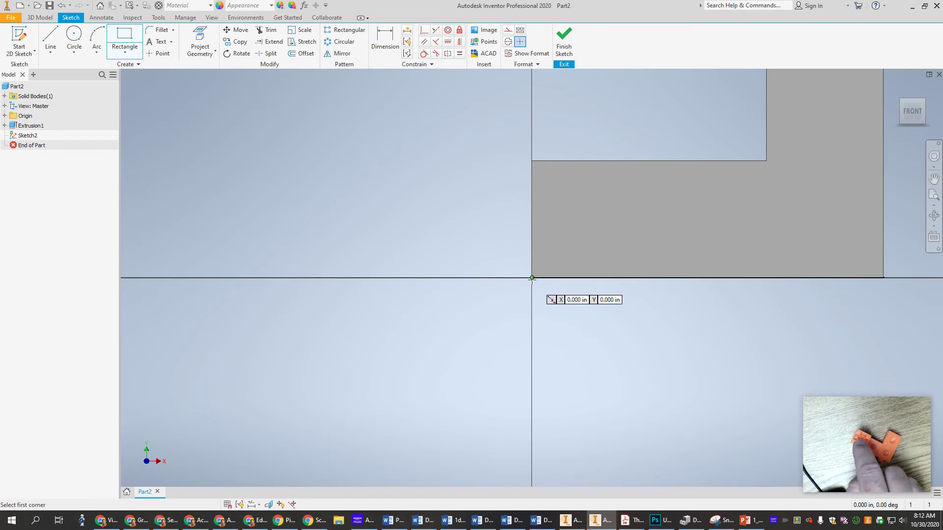
click(532, 278)
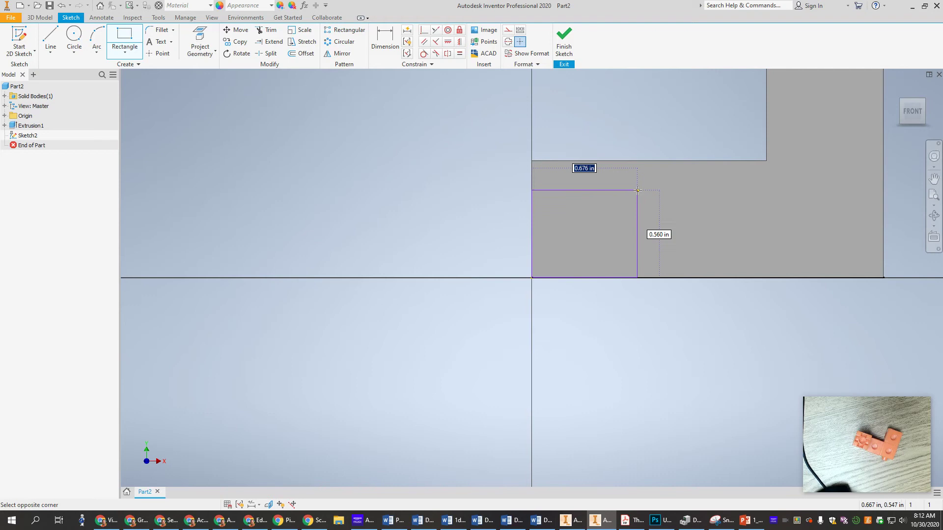
text(.75)
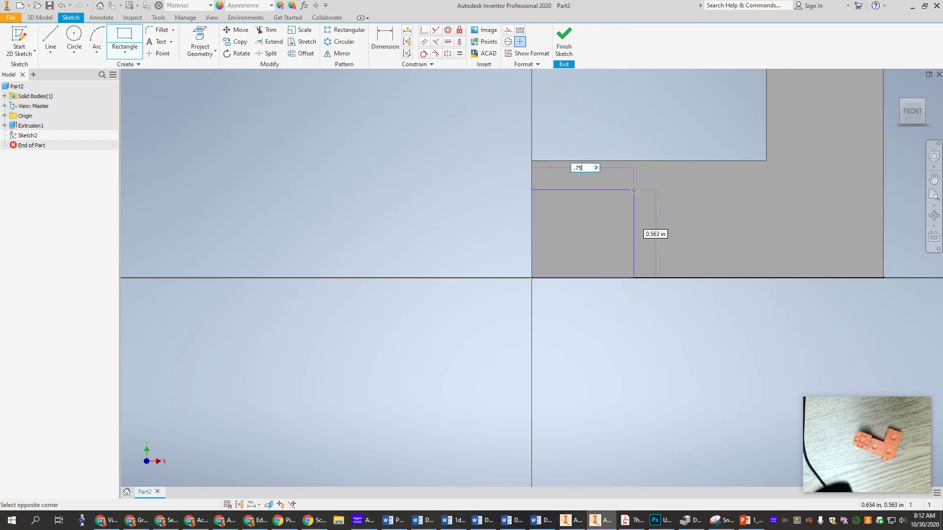
key(Tab)
text(.)
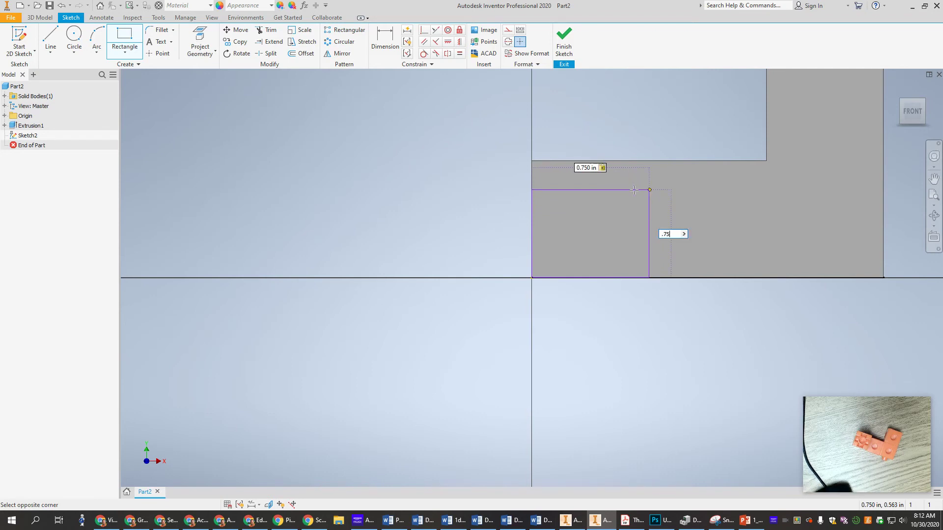
text(75)
key(Return)
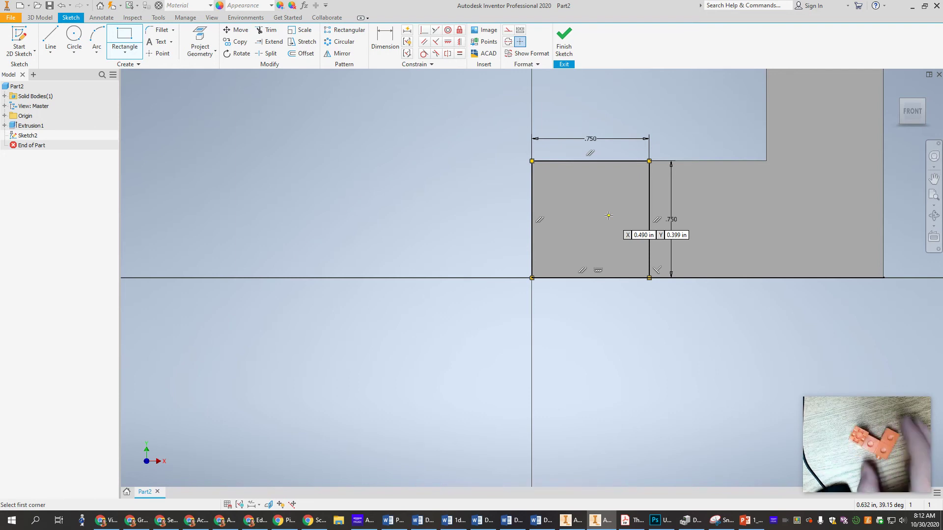
click(565, 48)
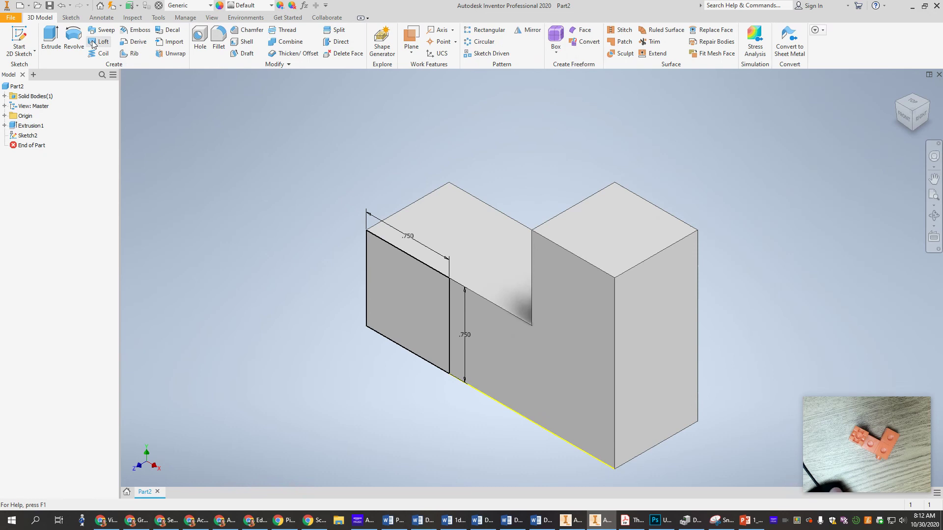
Step: Extrude the Sketch2 square outward 0.750 in, joining it to the block
click(51, 39)
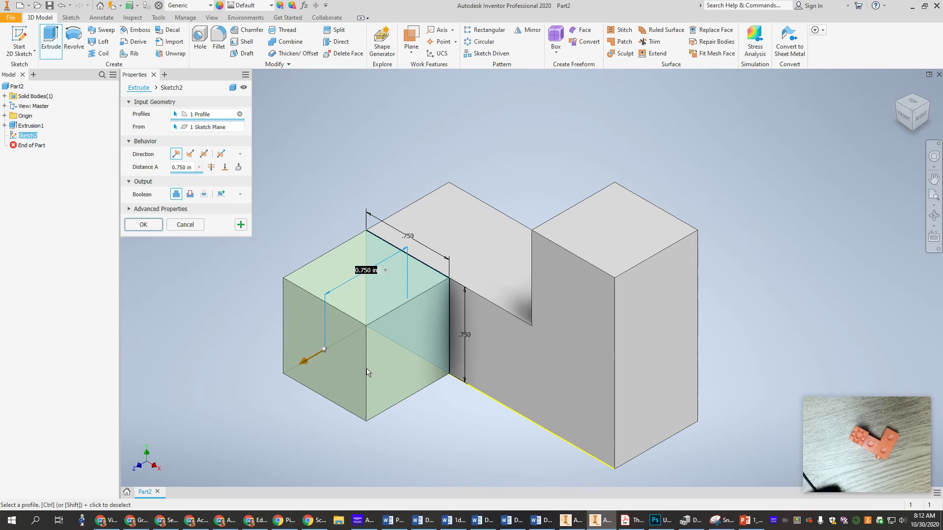
click(142, 225)
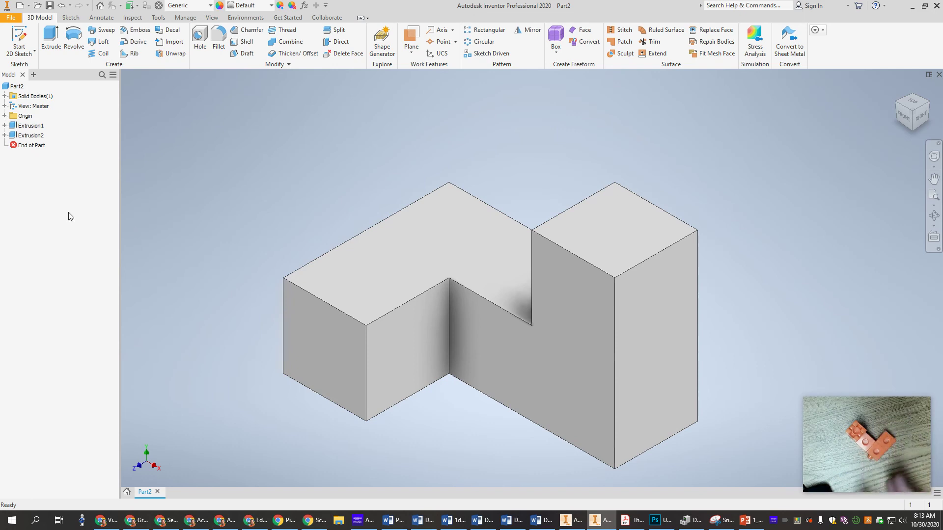
Step: Use Adjust to colour the part orange and apply it to the whole Solid1 body
click(283, 7)
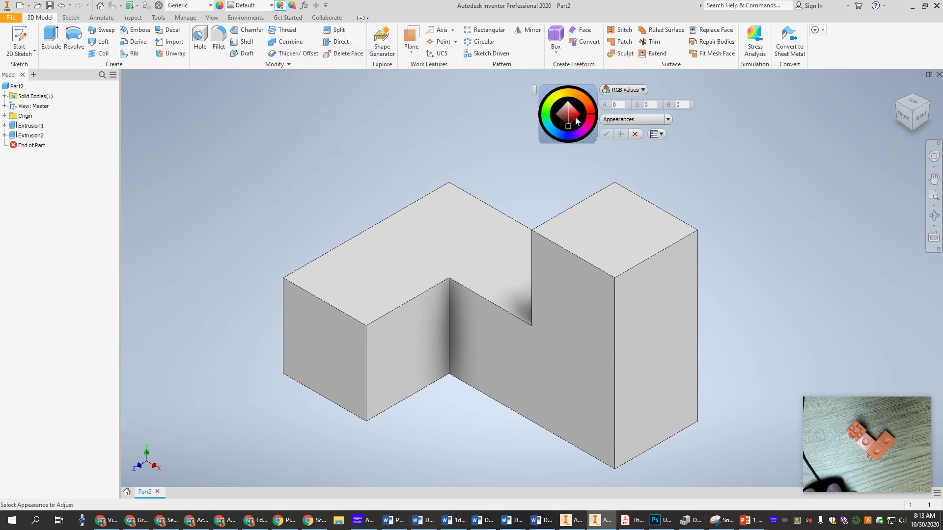
click(487, 266)
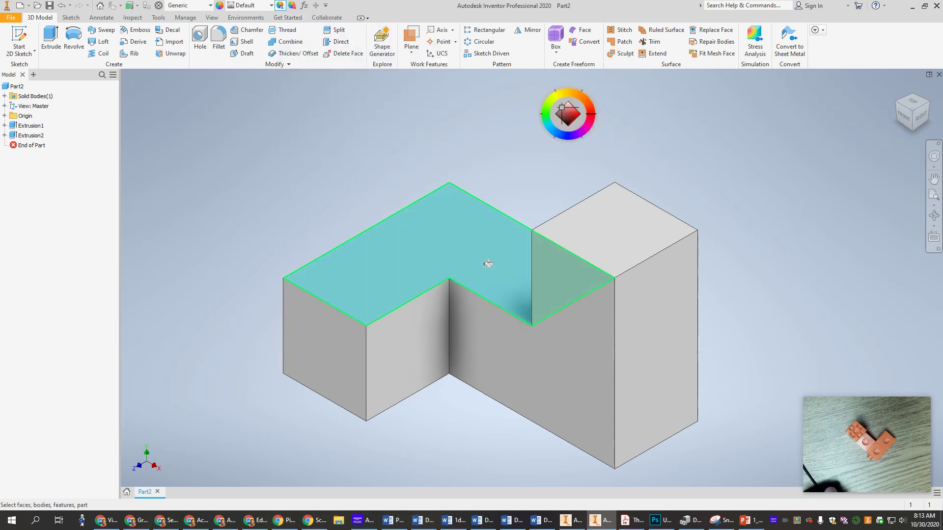
click(580, 113)
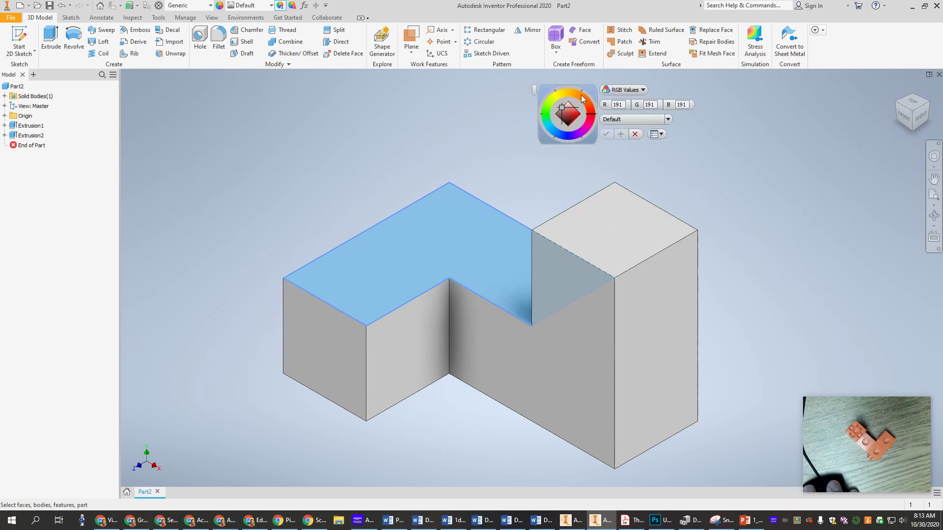
click(580, 97)
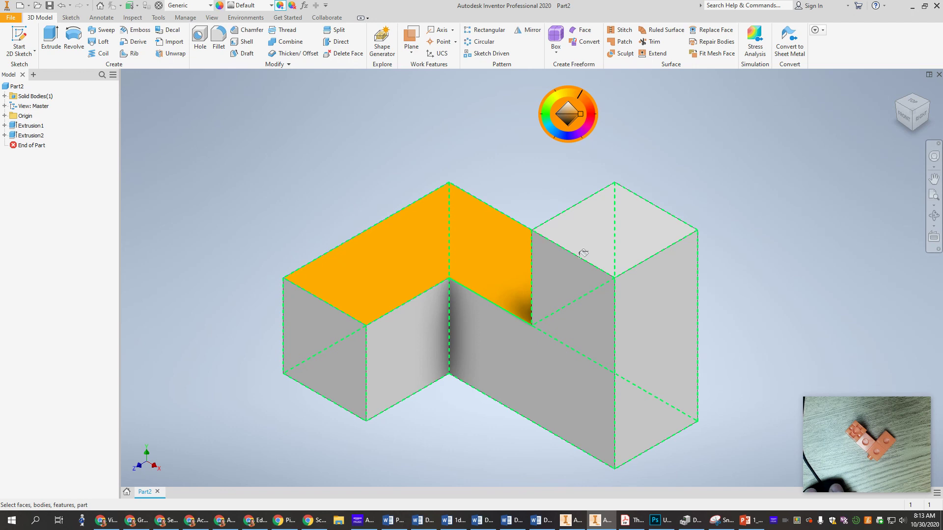
mouse_move(598, 277)
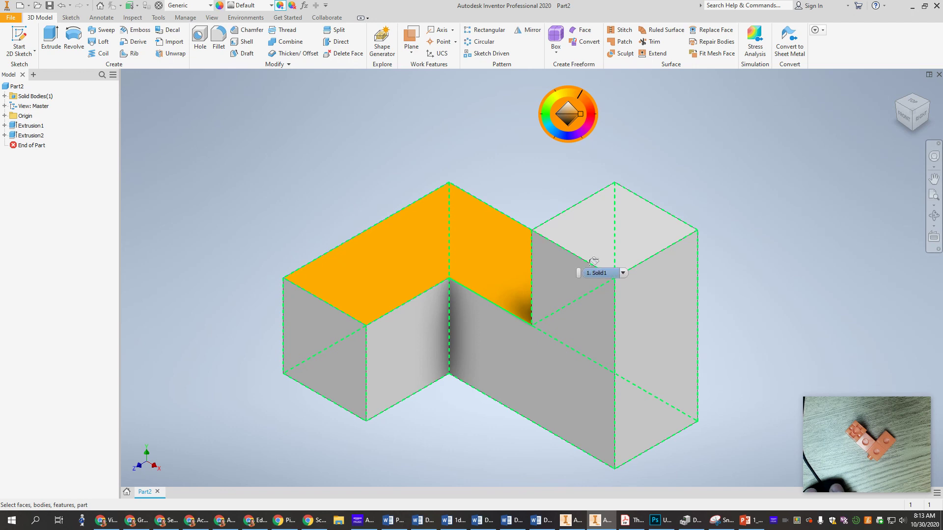
click(593, 261)
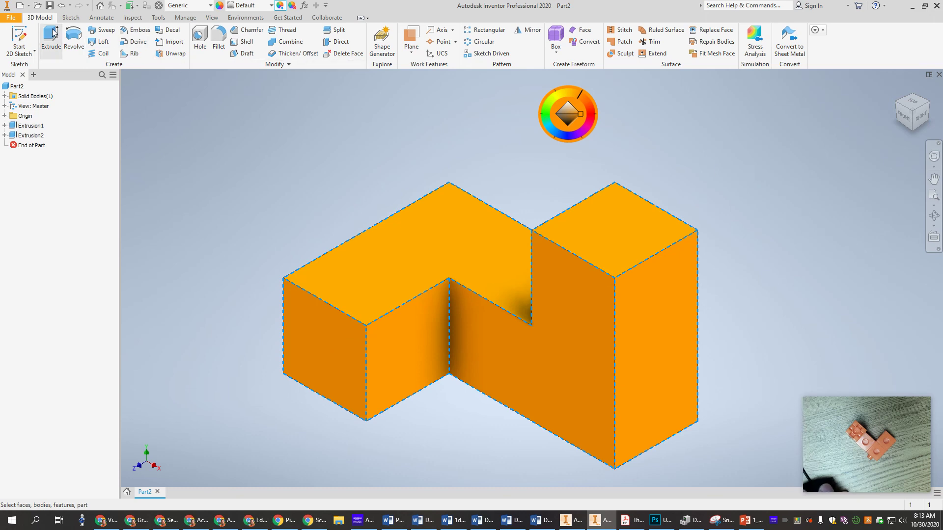
Step: Show the File menu's Save and Save All options
click(11, 17)
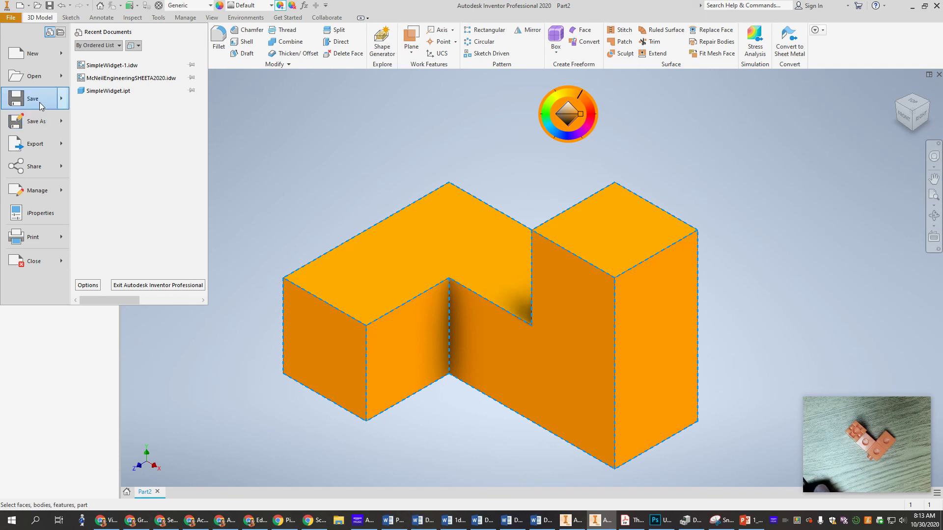
mouse_move(52, 101)
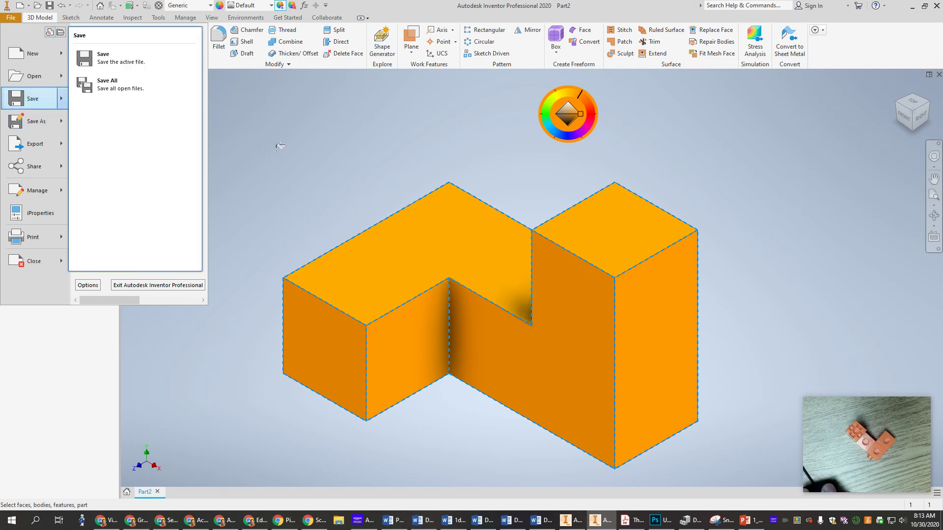